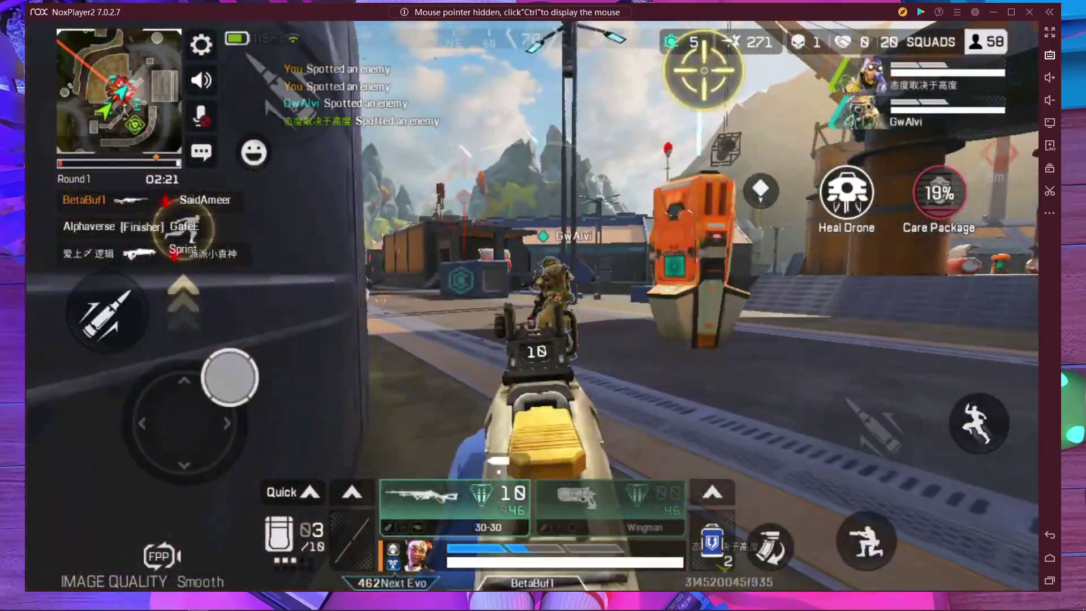
- Aim the 30-30 and fire at the enemies in the open yard around the orange supply pod
click(533, 306)
click(532, 306)
right_click(532, 306)
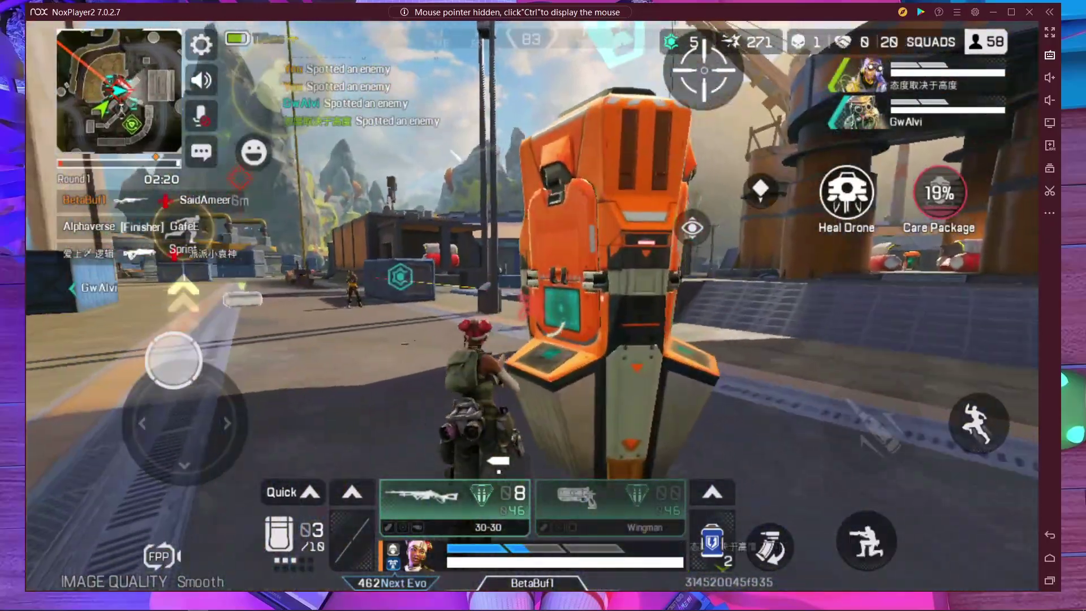
click(532, 306)
click(532, 306)
click(532, 306)
click(532, 306)
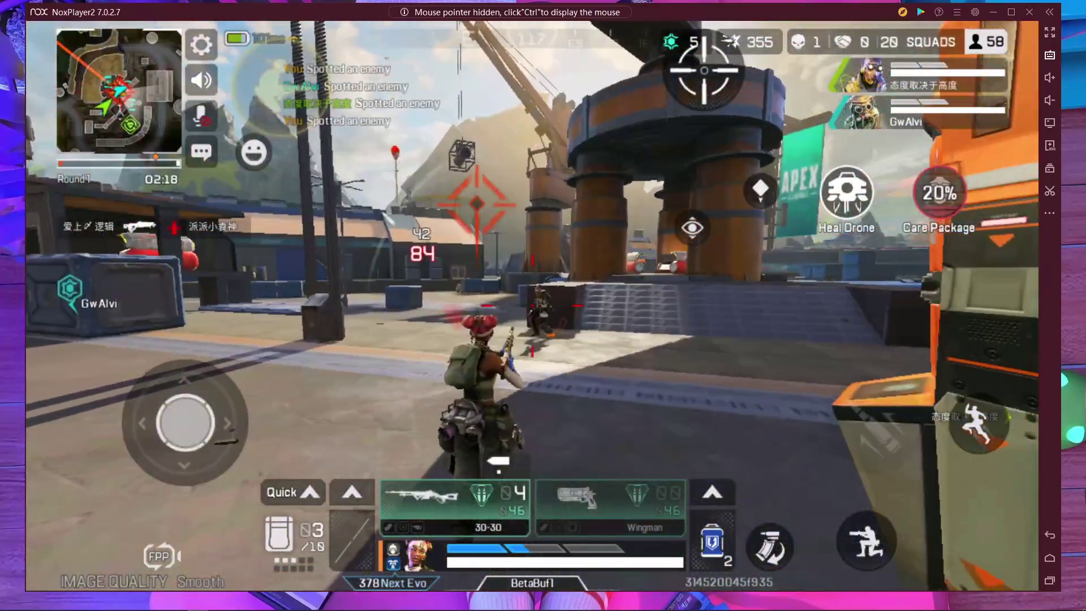
- Advance on the enemy retreating up the ramp between the blue pipes and shoot with the 30-30
key(w)
click(533, 306)
click(532, 306)
click(532, 306)
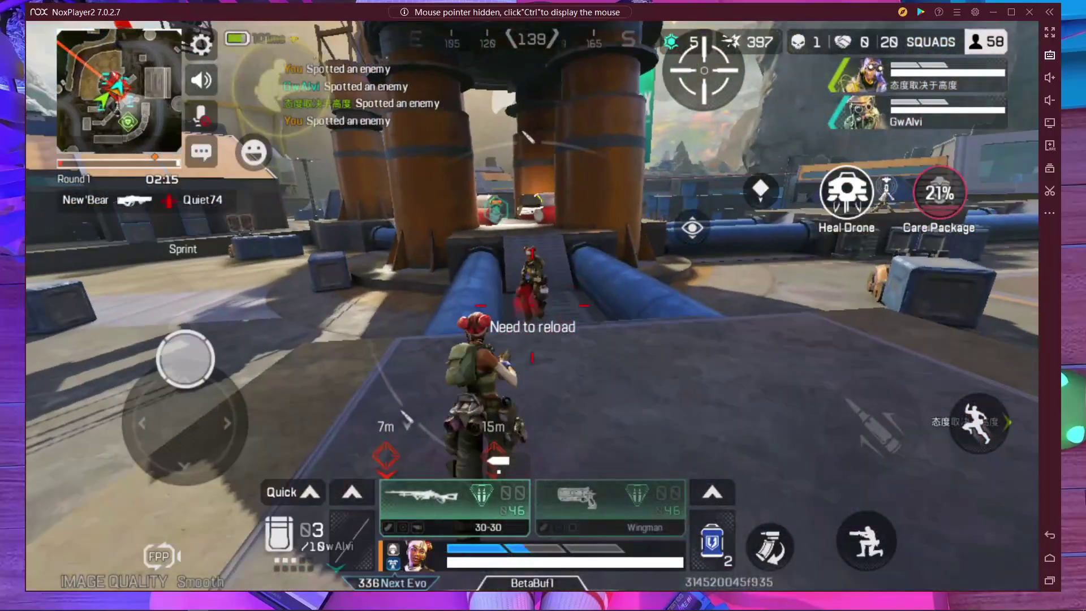
click(532, 305)
- Run and slide across the yard toward the teammate by the blue containers and fire at the enemy there
key(a)
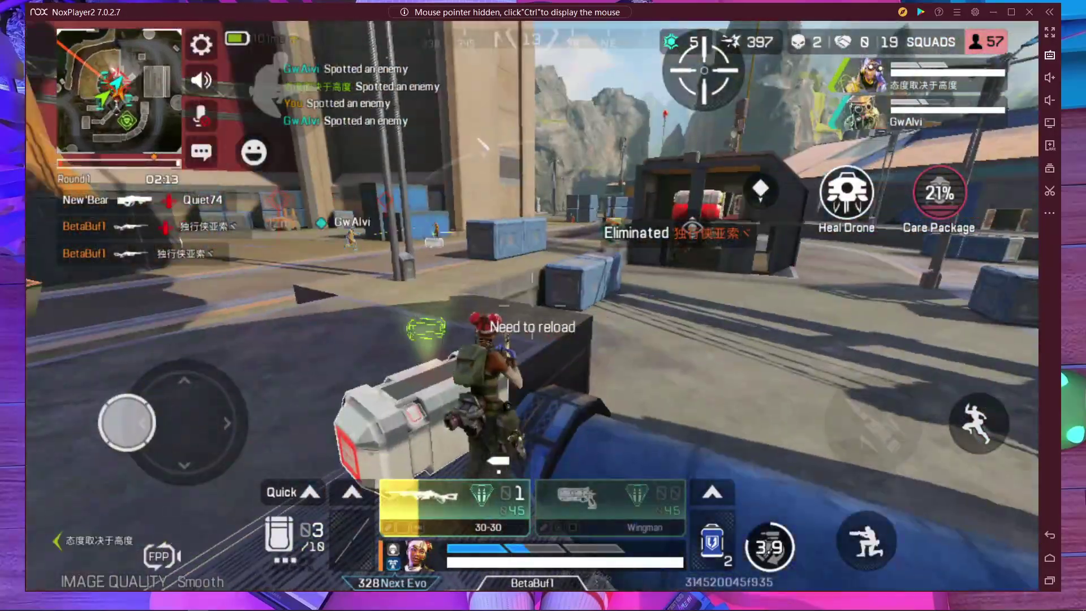
key(w)
key(a)
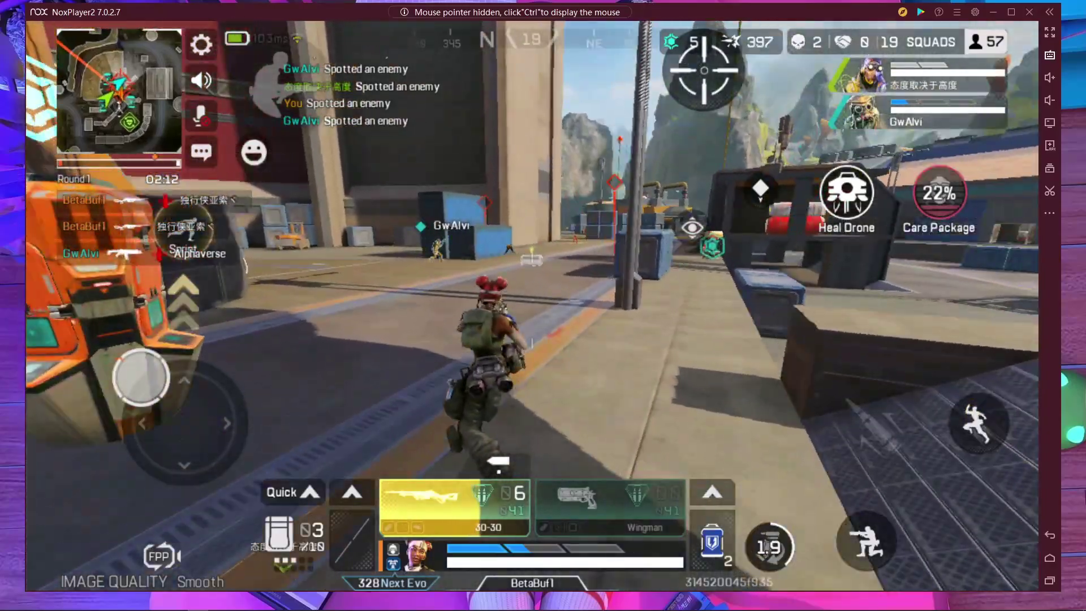
key(d)
key(c)
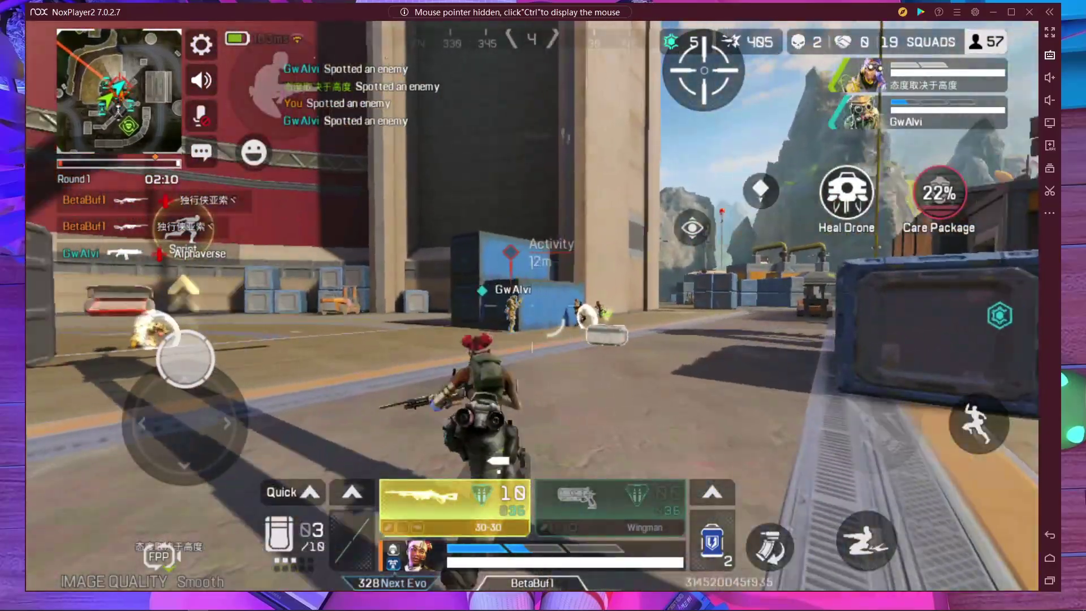
key(c)
key(a)
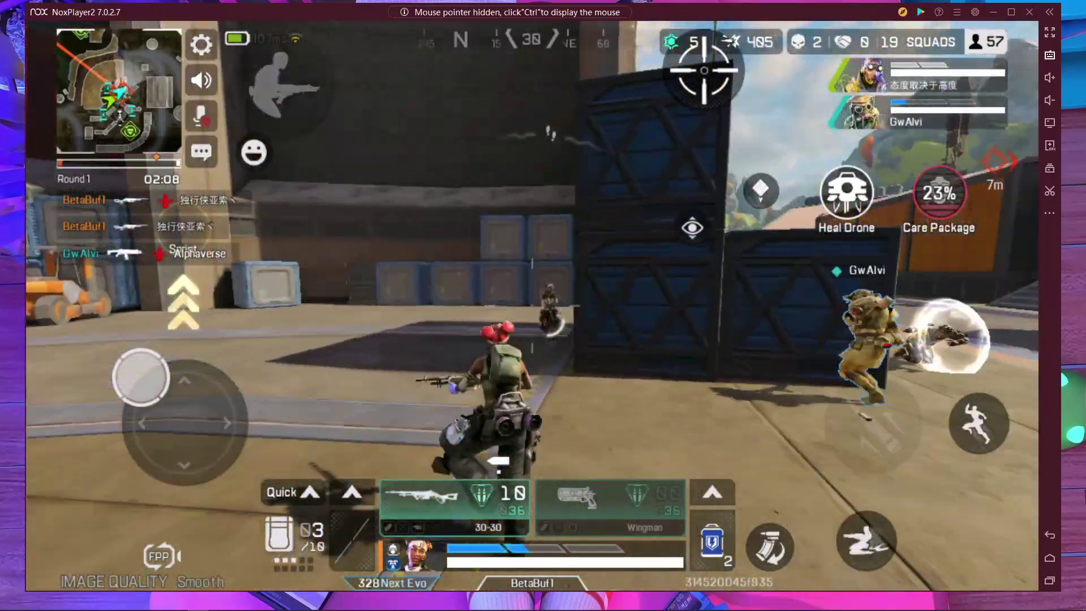
click(543, 306)
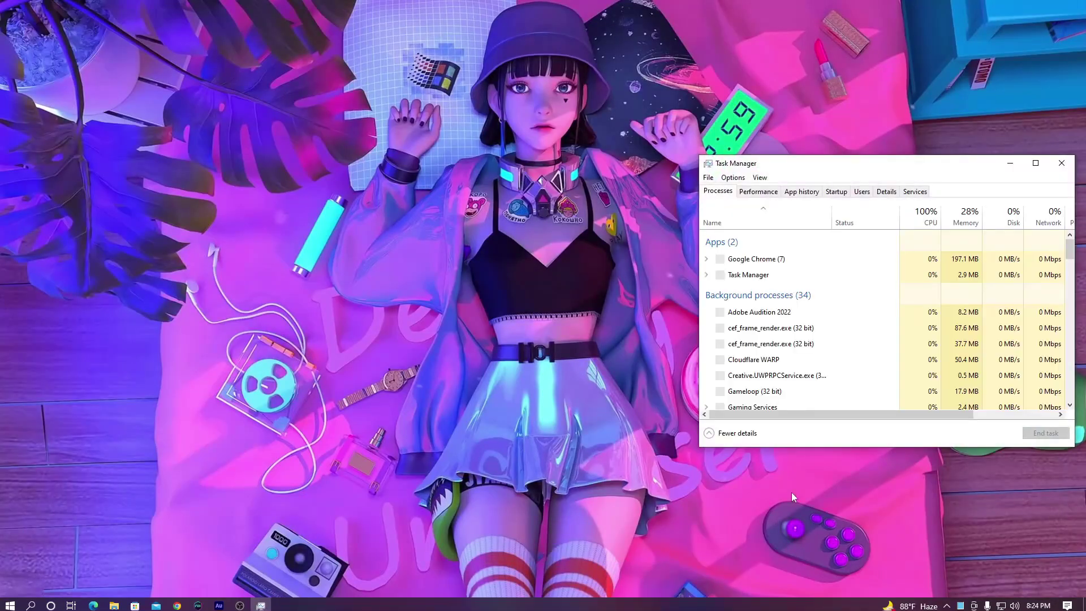
- Examine the PC's CPU performance details in Task Manager and close it
click(757, 192)
drag(915, 169, 627, 175)
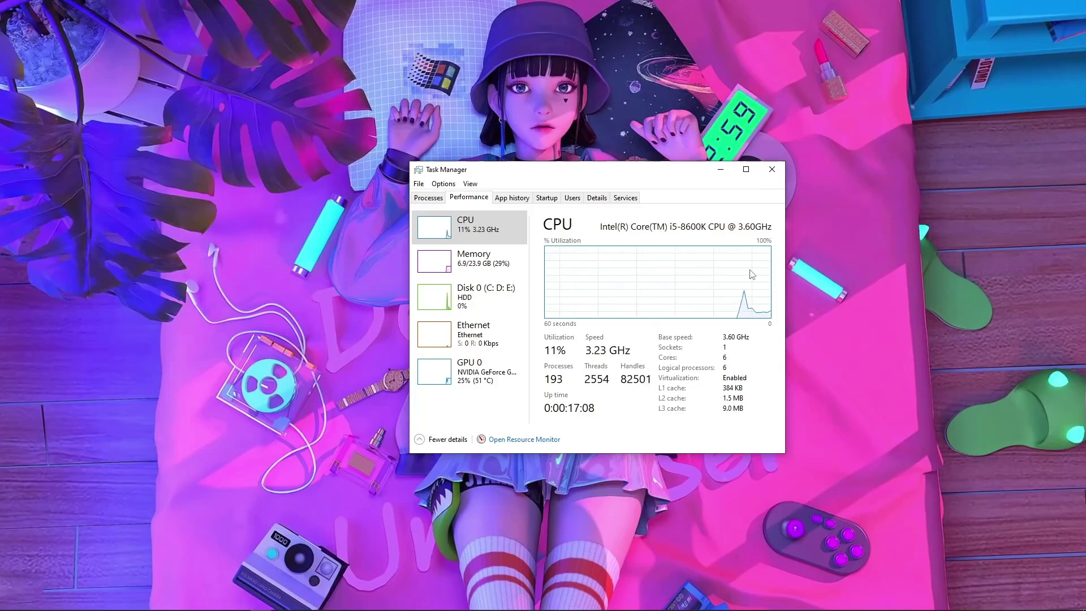
click(772, 169)
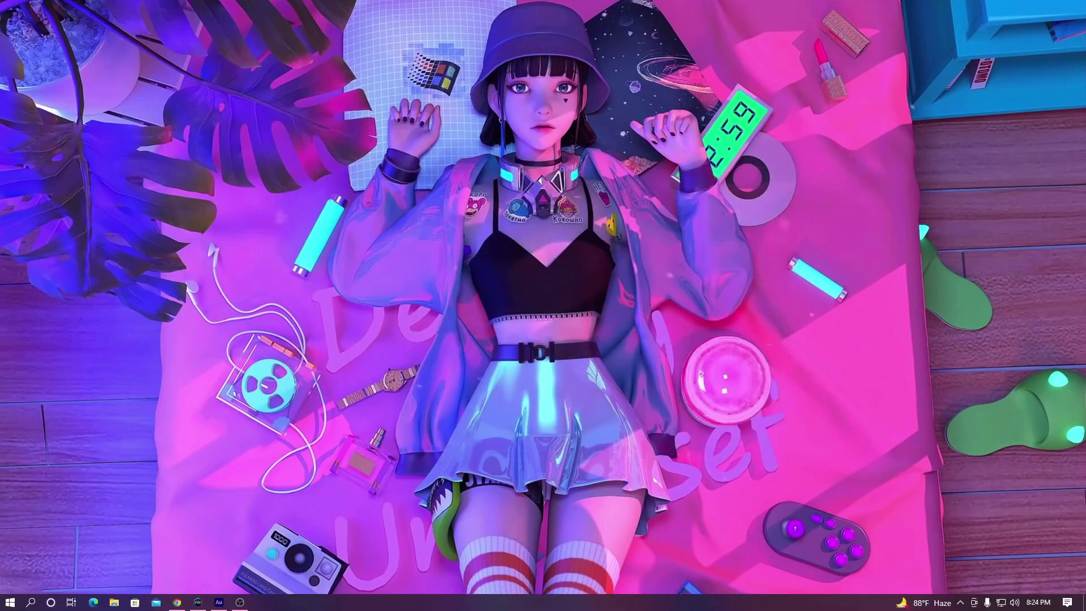
- Switch to NoxPlayer and review the CPU core, memory, rendering mode and resolution options in its system settings
click(198, 601)
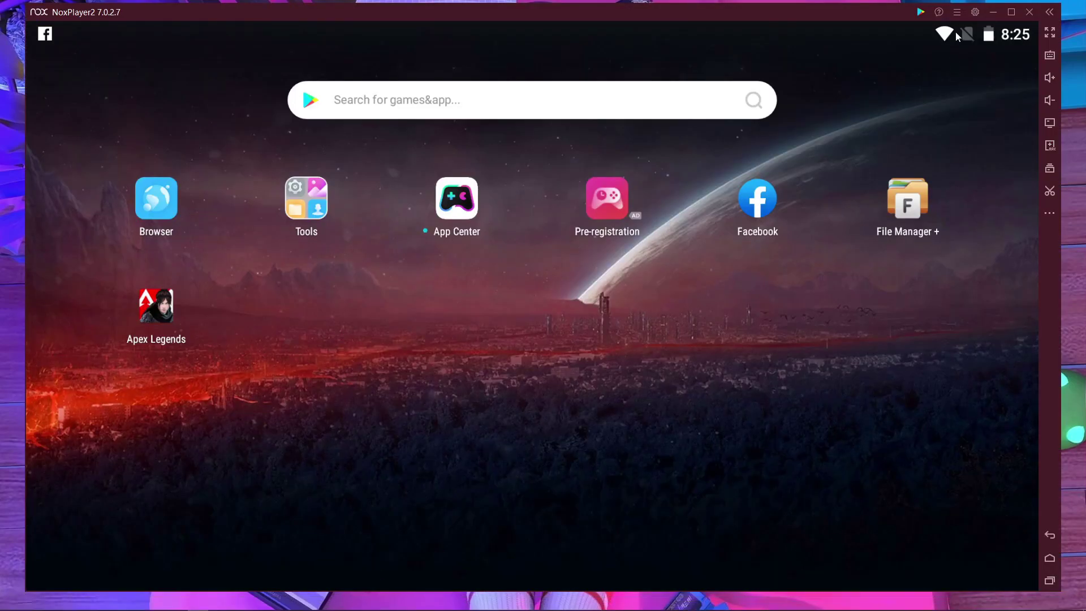
click(974, 12)
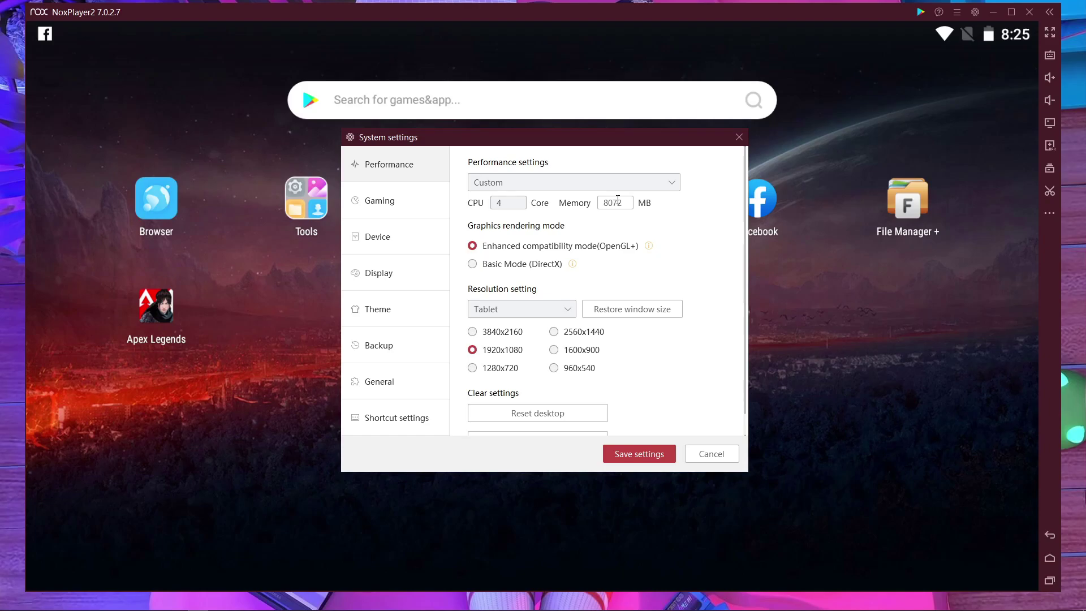
double_click(519, 203)
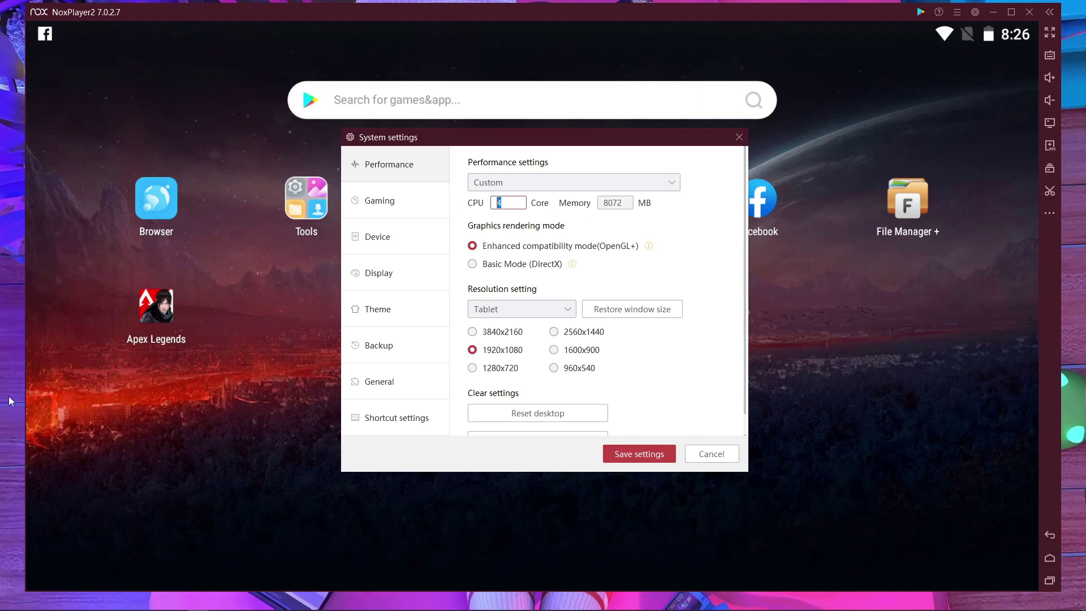
double_click(628, 202)
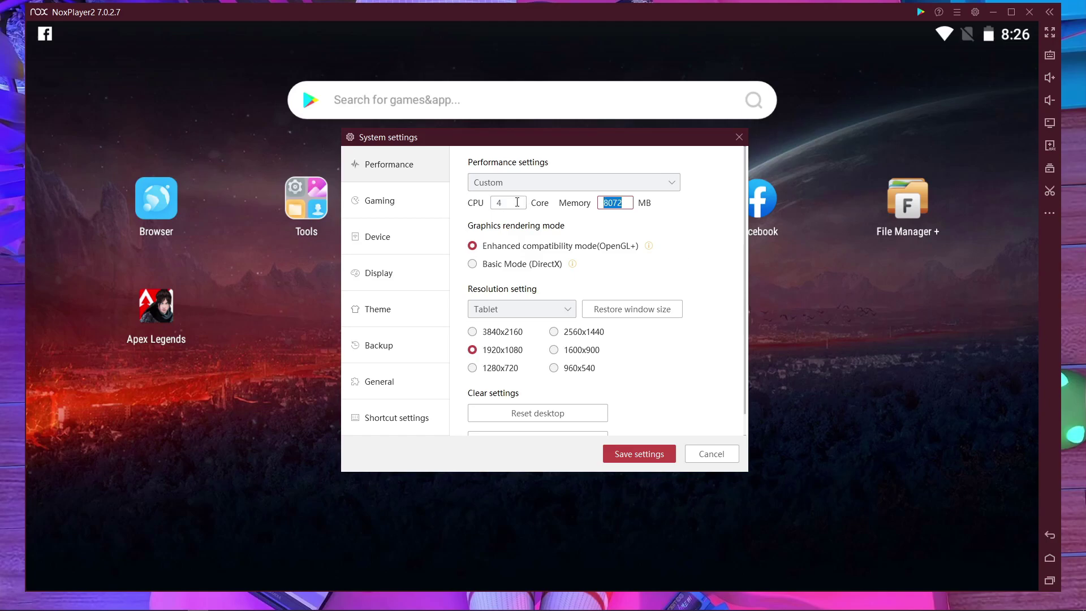
key(shift+Tab)
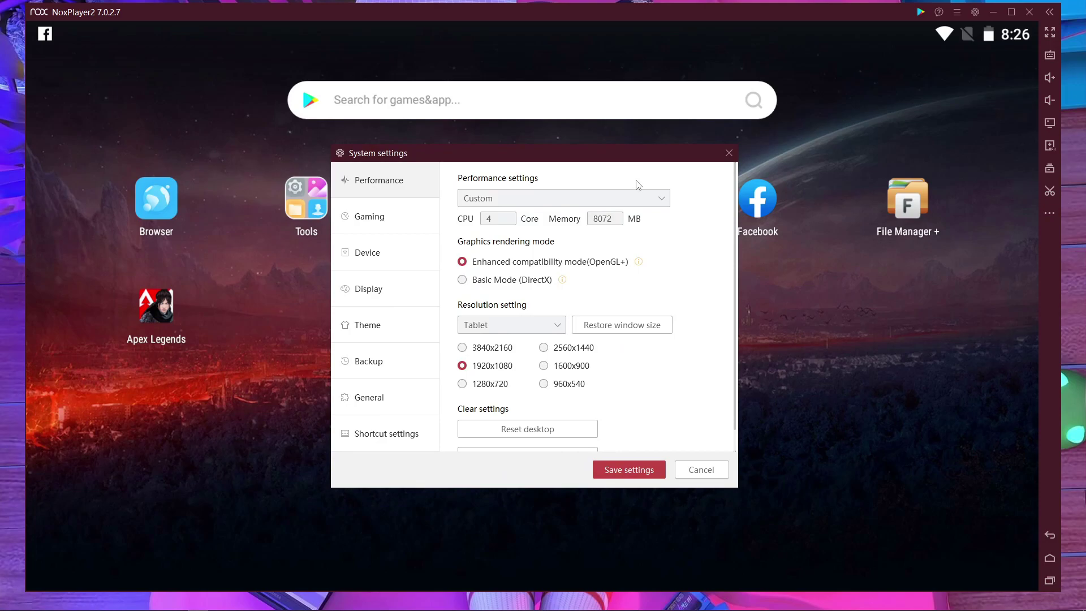
drag(614, 218, 167, 423)
click(679, 274)
click(565, 366)
- Review the emulator's gaming frame settings and the phone models offered in its device settings
click(386, 216)
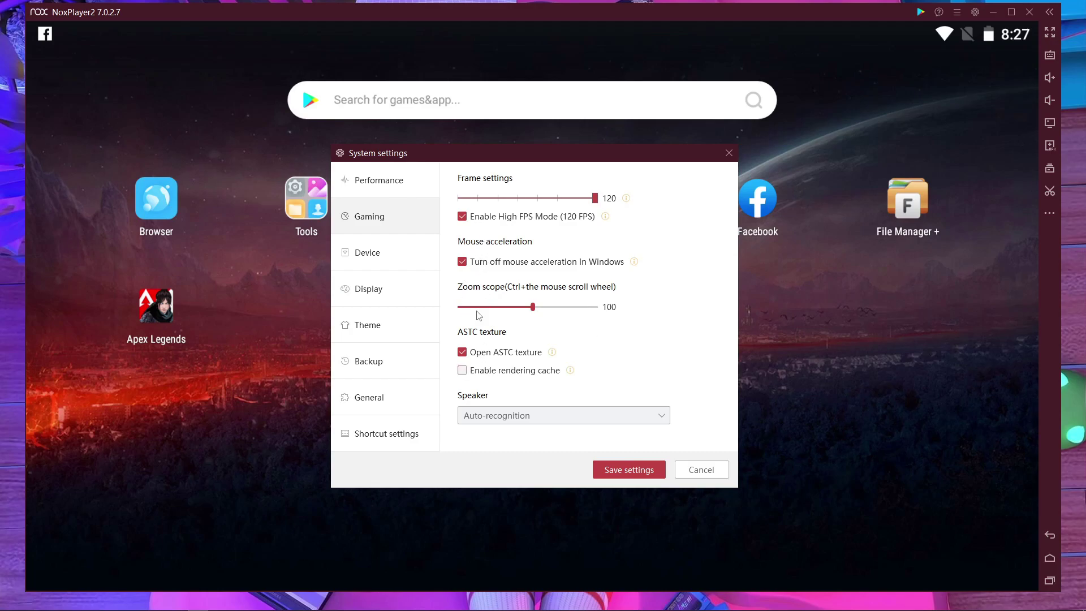
click(370, 250)
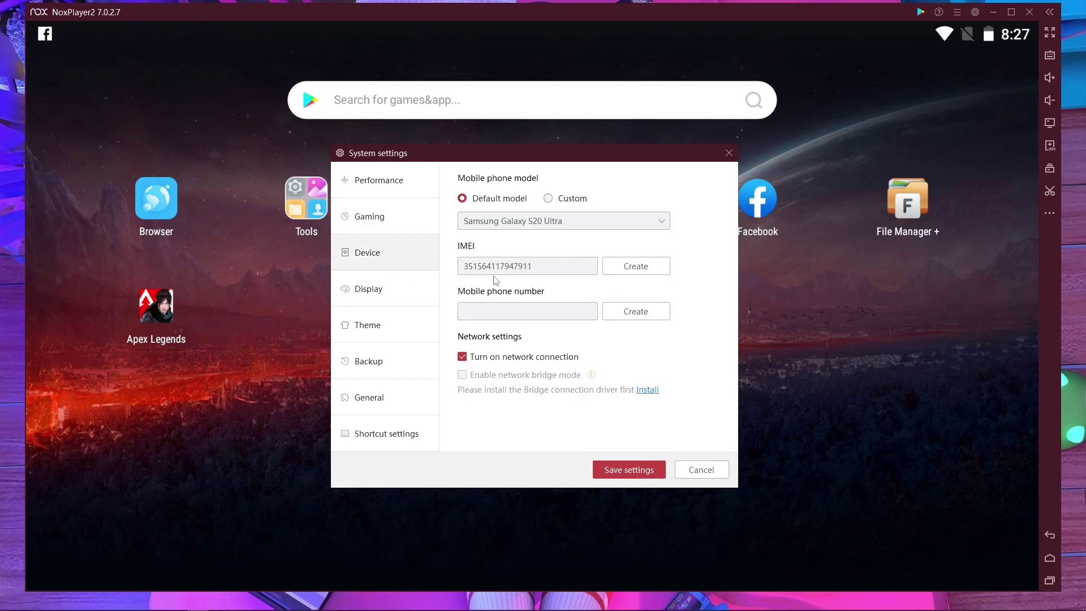
click(597, 223)
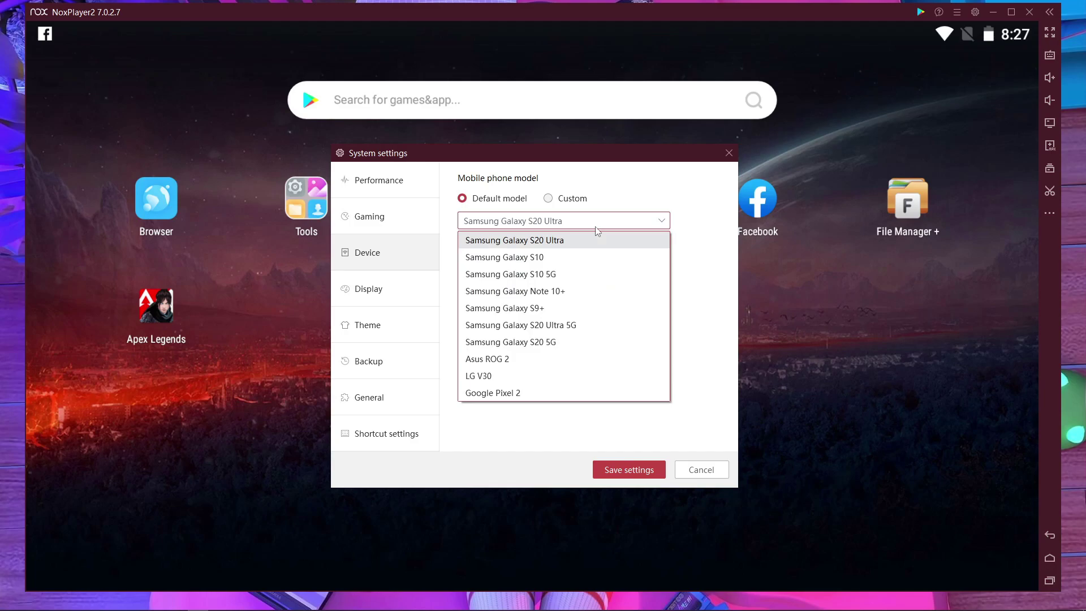
click(703, 266)
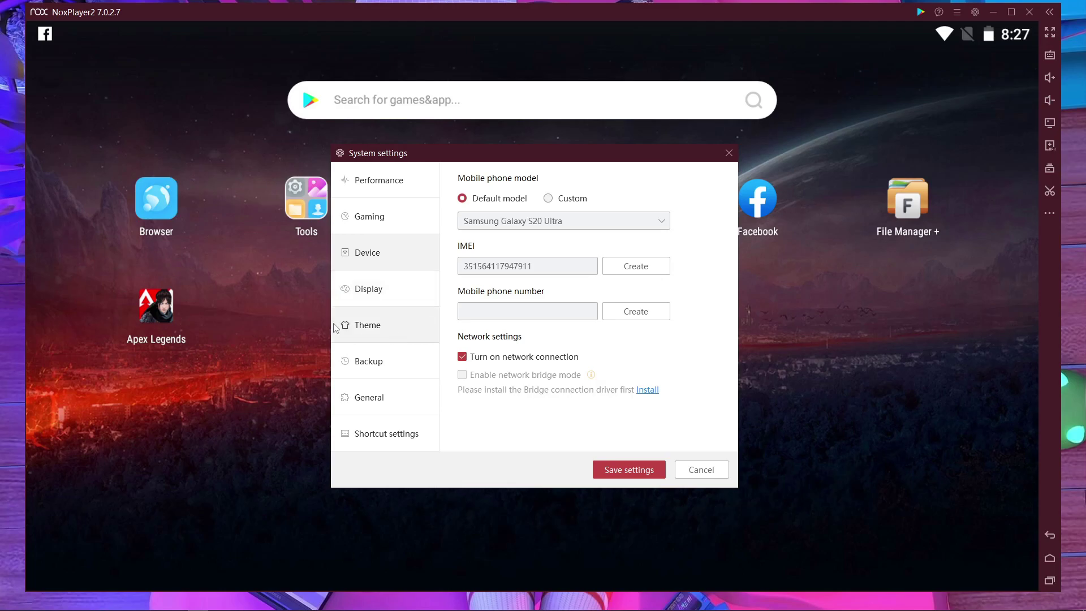
- Look through the Display, Theme, Backup, General and Shortcut settings and close the system settings
click(370, 290)
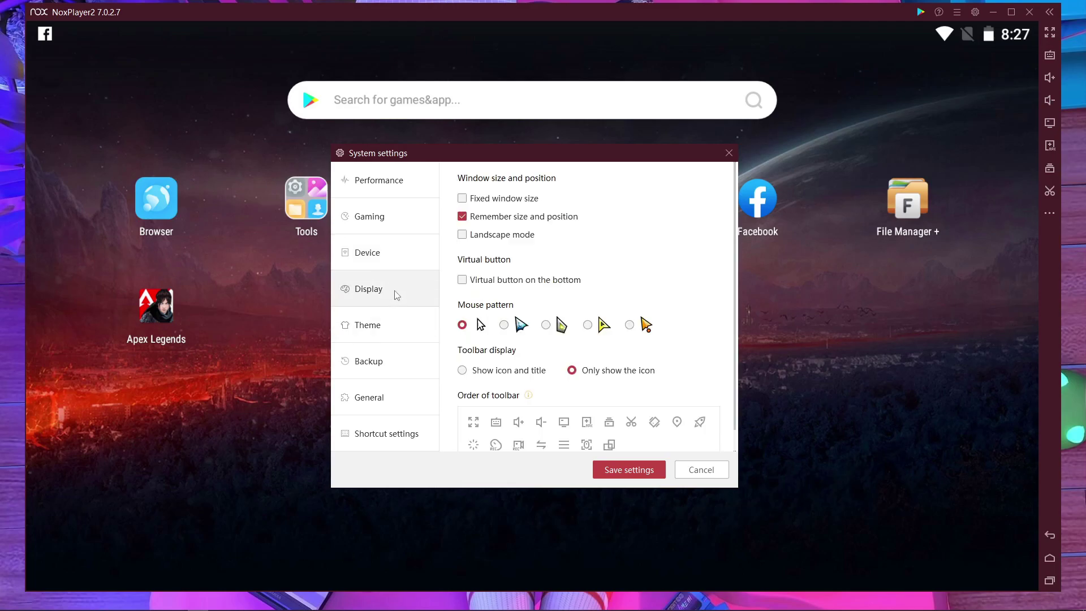
click(395, 333)
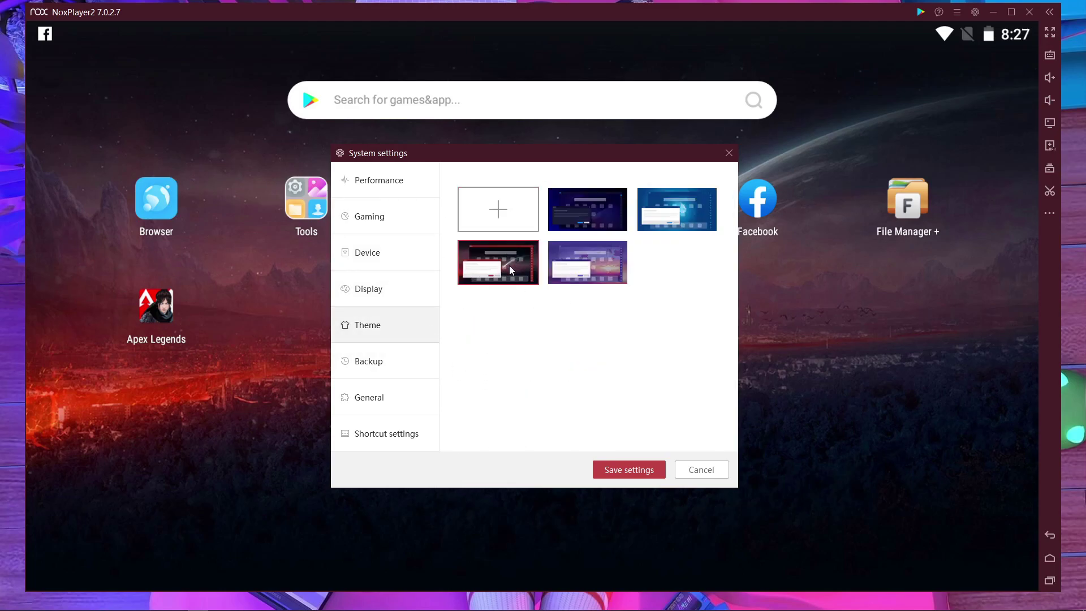
click(388, 366)
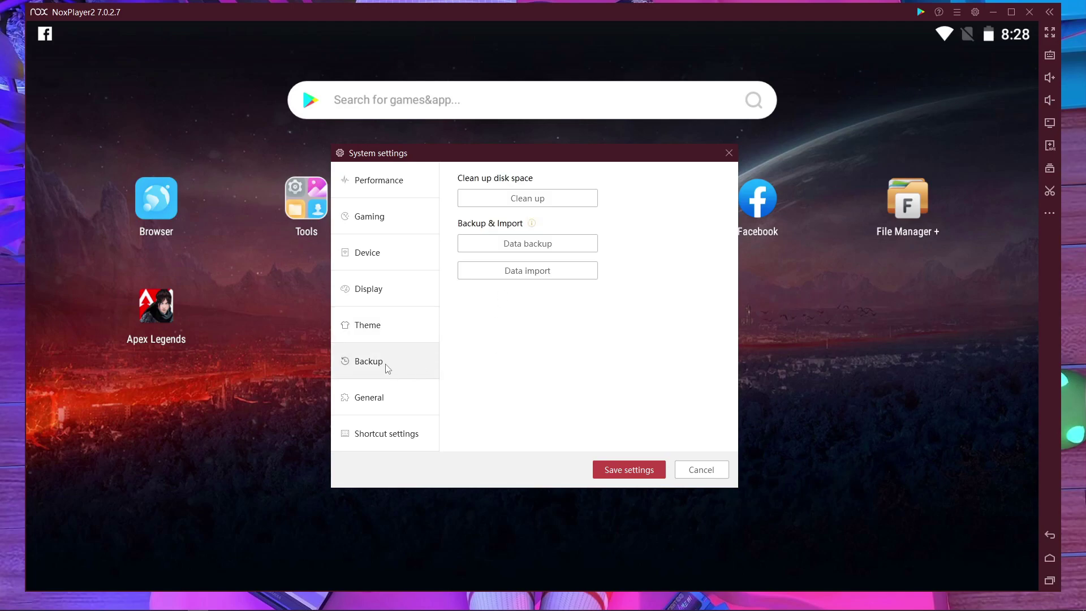
click(398, 401)
click(394, 436)
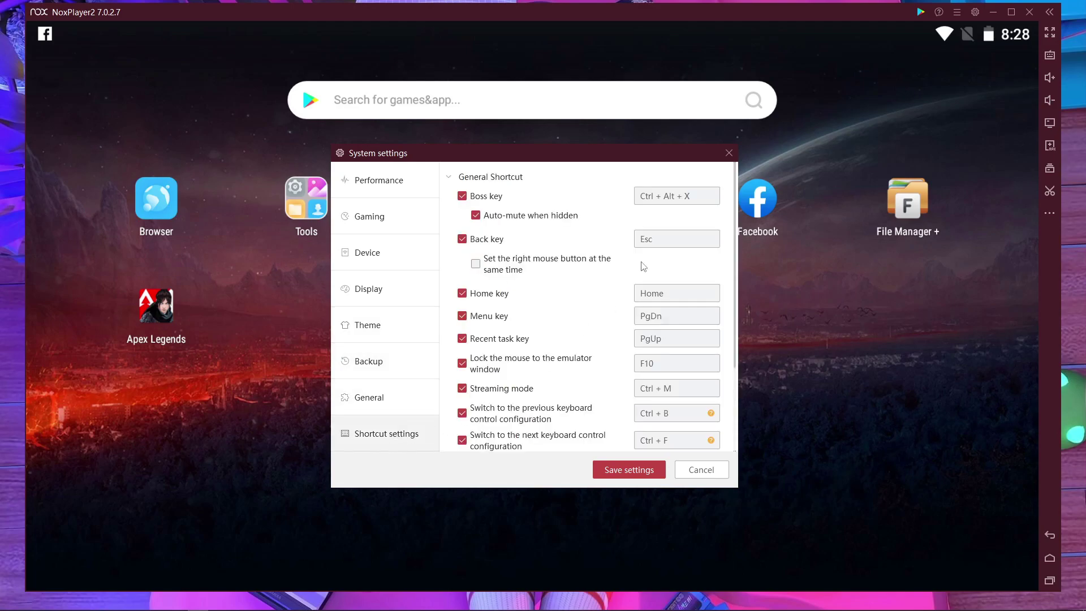
click(729, 153)
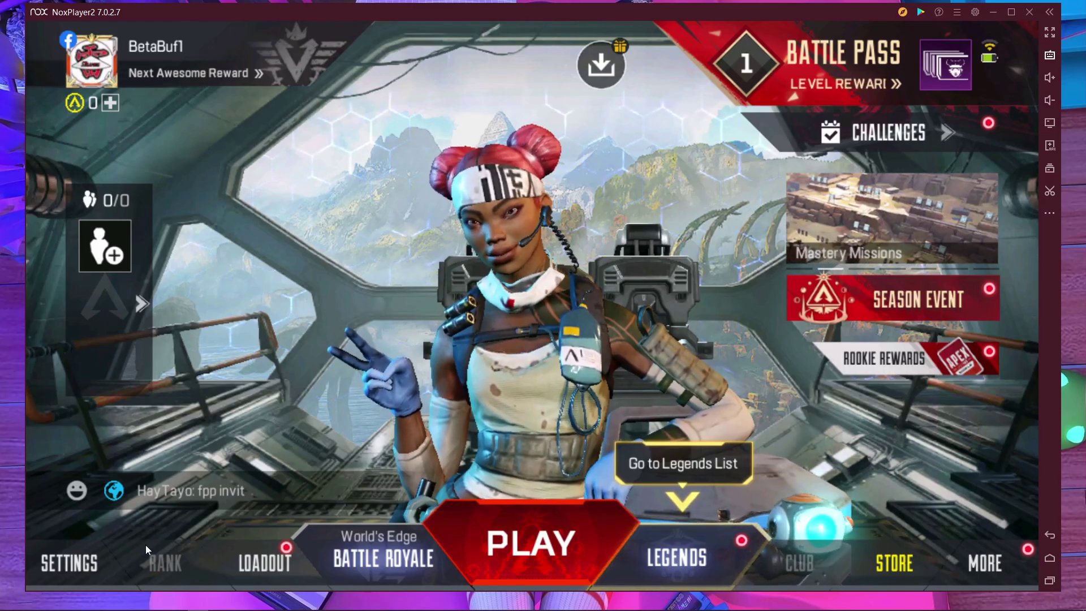
- Open the game's Graphics and Audio display settings and use Smooth graphics quality
click(65, 565)
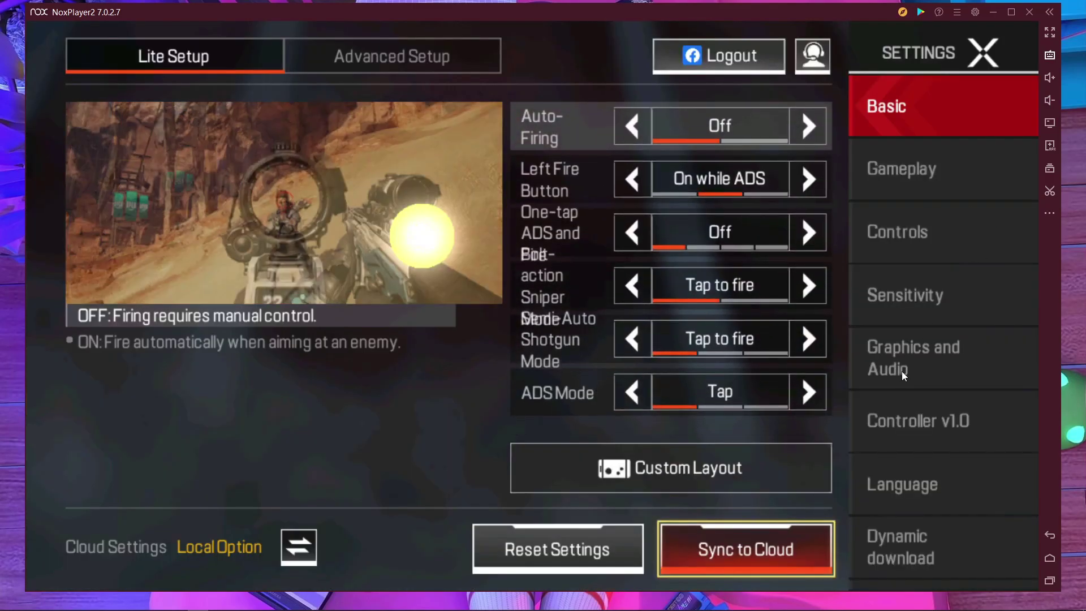
click(945, 366)
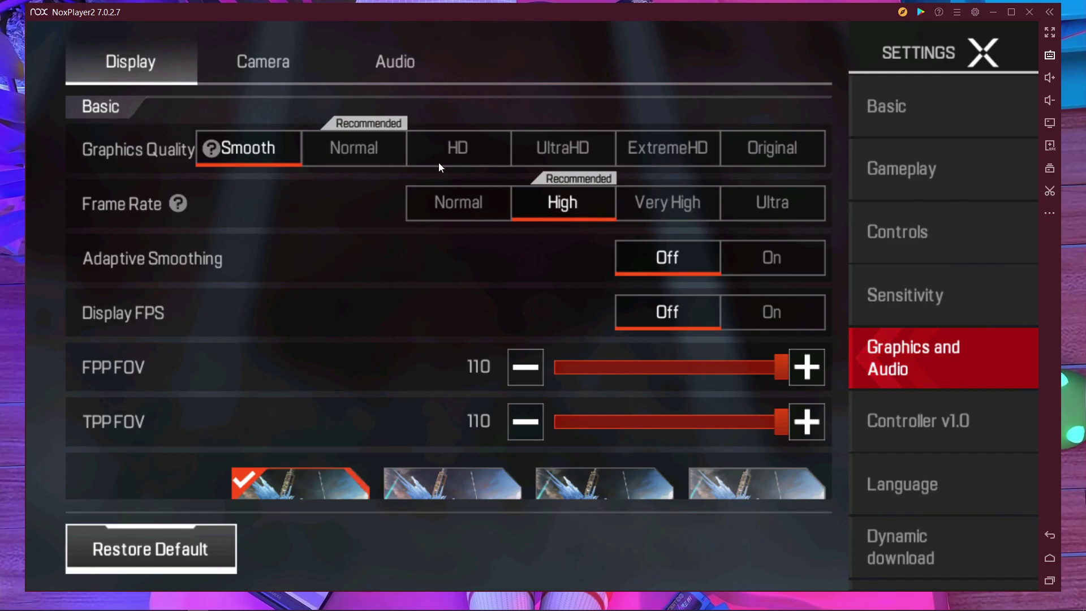
click(338, 154)
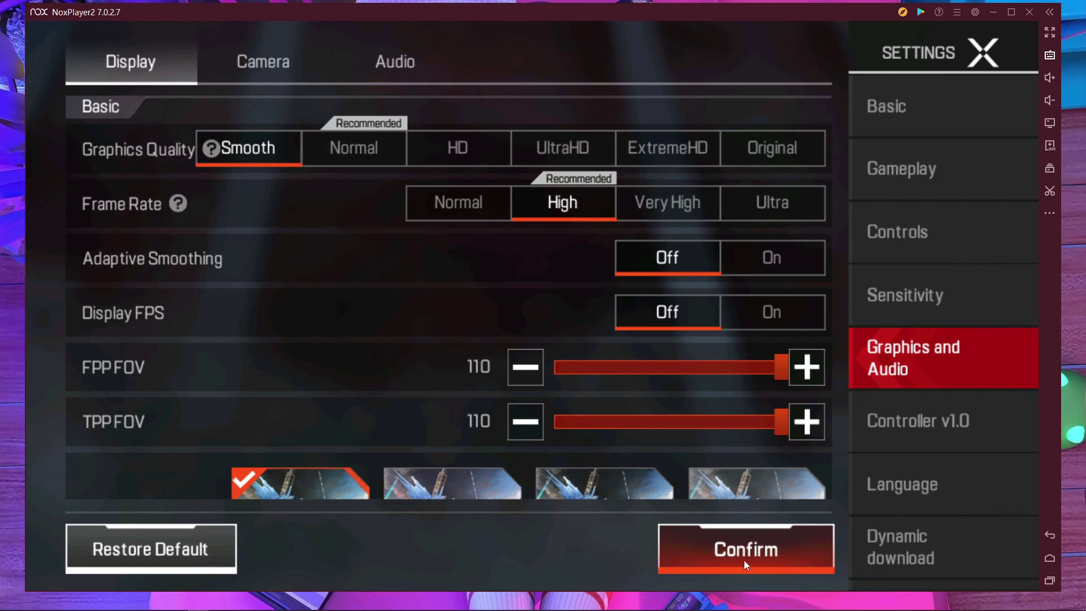
- Set the graphics style to Vivid, apply the display changes and return to the lobby
scroll(468, 436, down, 2)
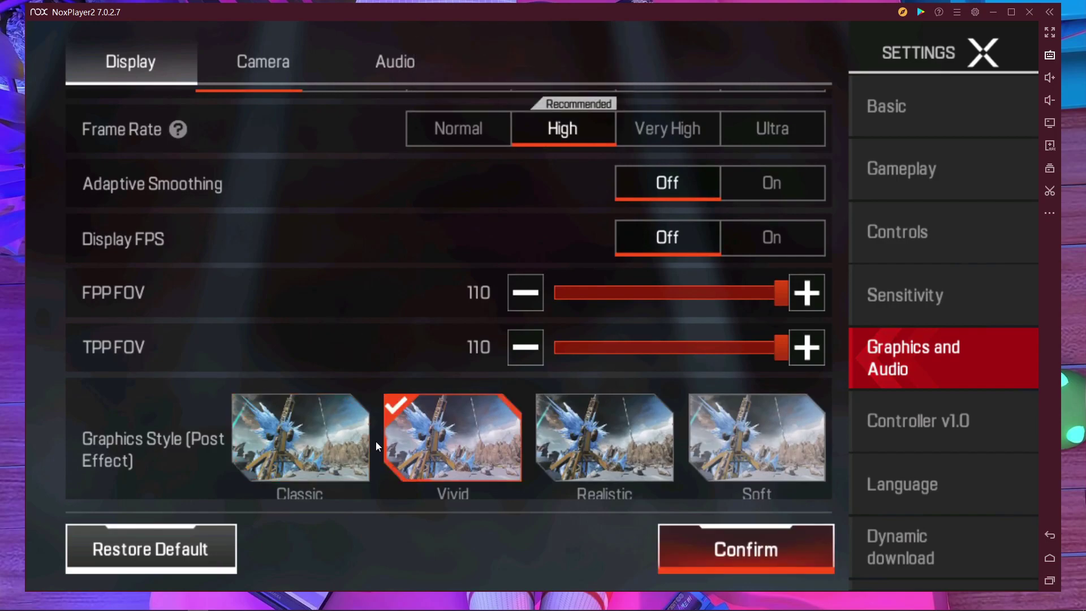
scroll(390, 323, down, 6)
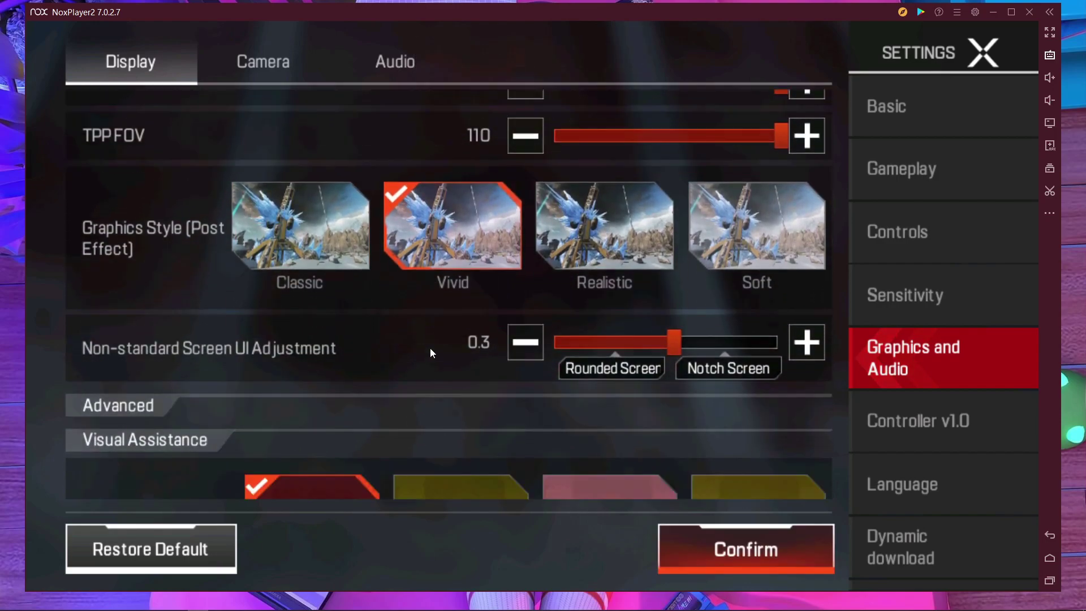
scroll(415, 401, up, 8)
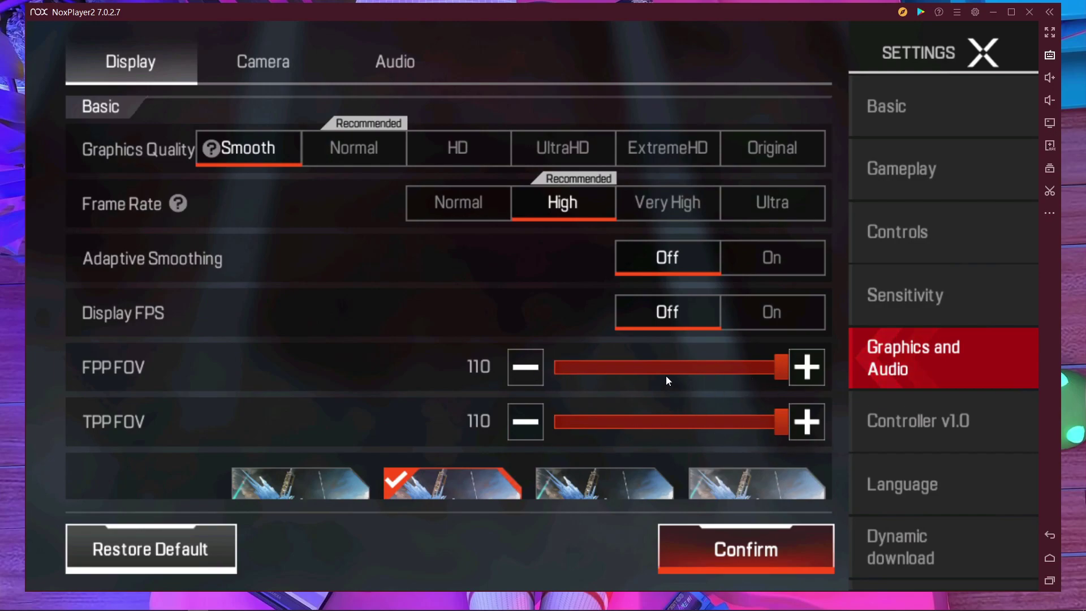
click(768, 557)
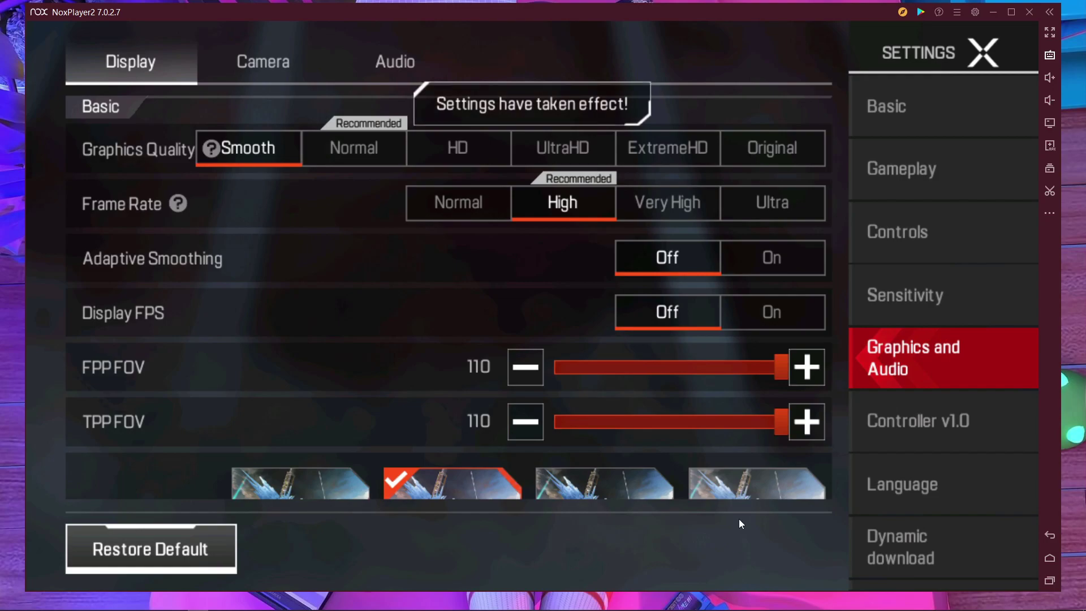
click(981, 55)
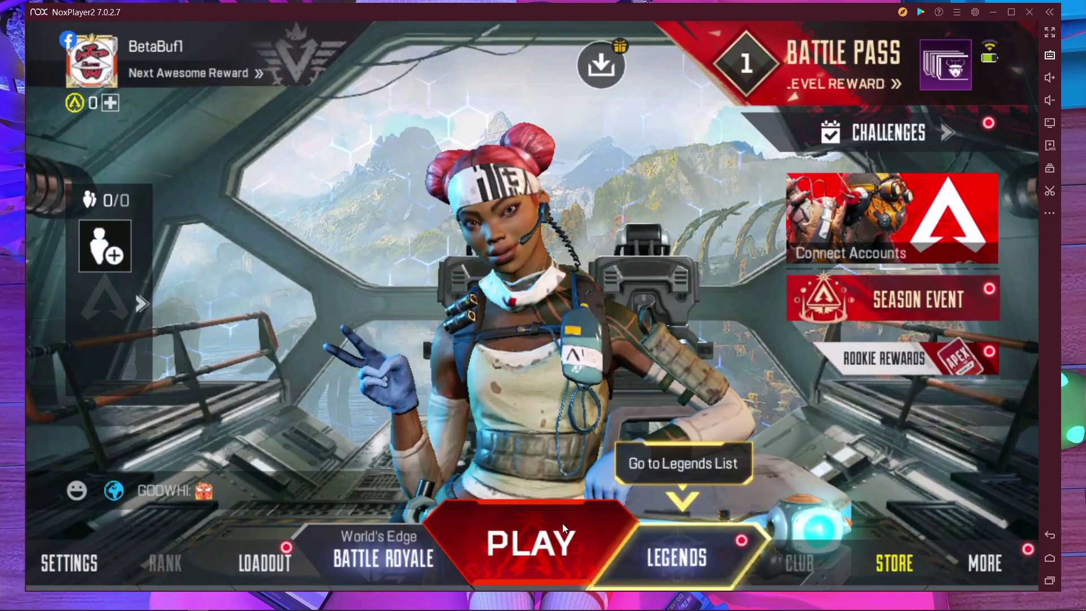
- Start a World's Edge Battle Royale match and shoot the enemy by the blue containers with the Wingman
click(525, 552)
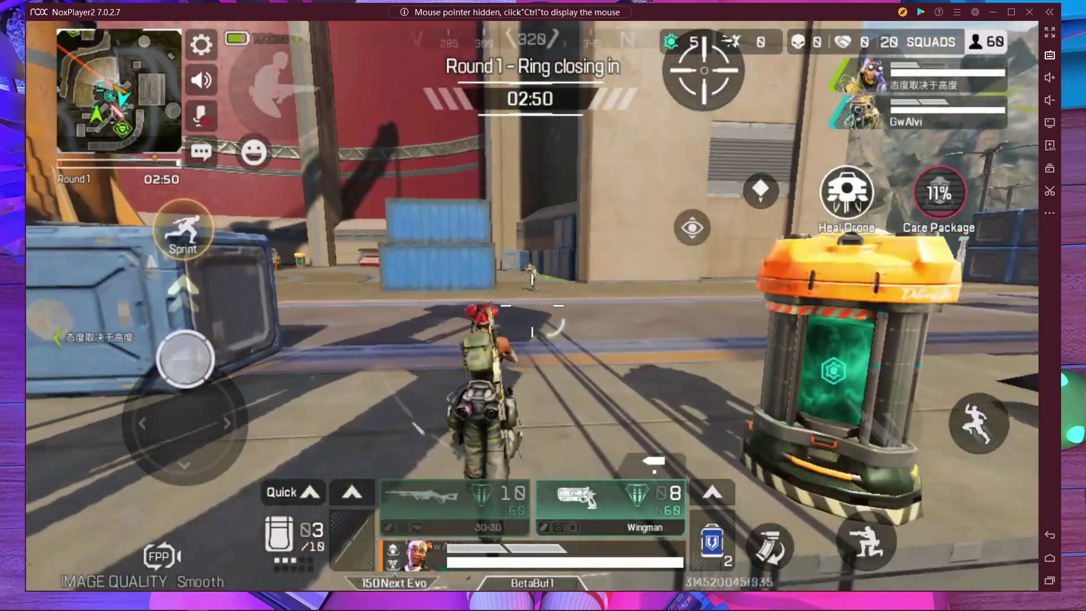
right_click(532, 306)
click(532, 306)
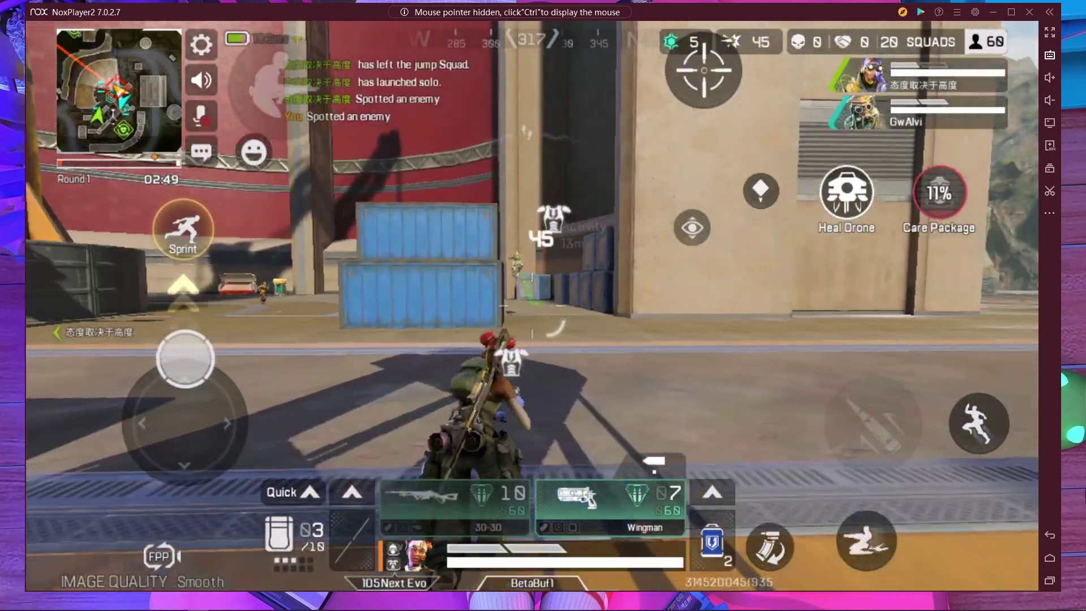
key(c)
key(d)
click(532, 306)
click(532, 306)
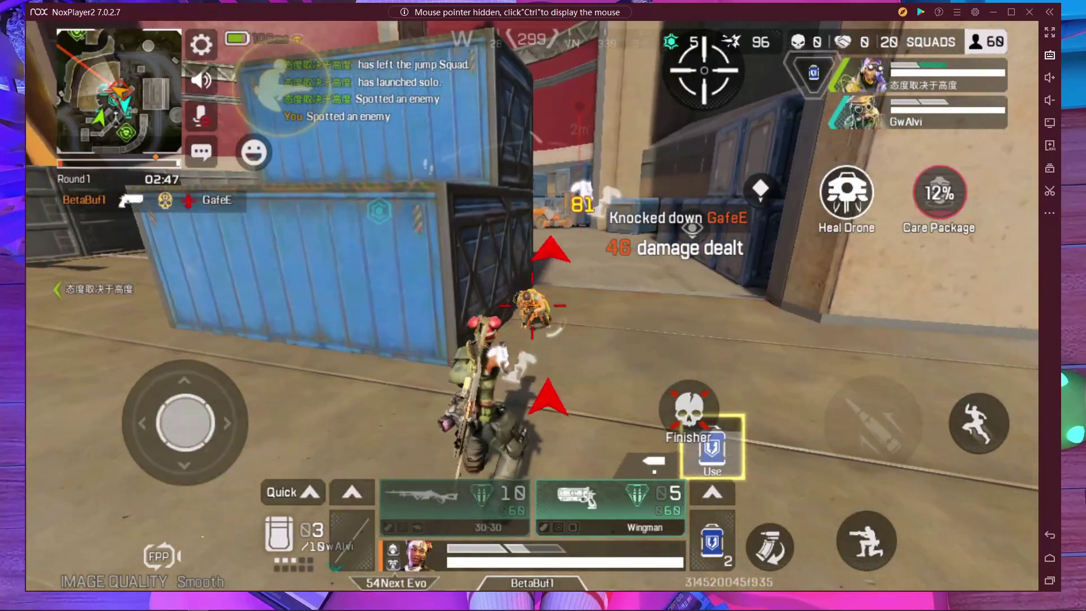
- Fire at the downed enemy beside the blue containers, reload the Wingman and run into the open yard near the orange tower
click(533, 305)
key(w)
key(d)
key(r)
key(d)
key(w)
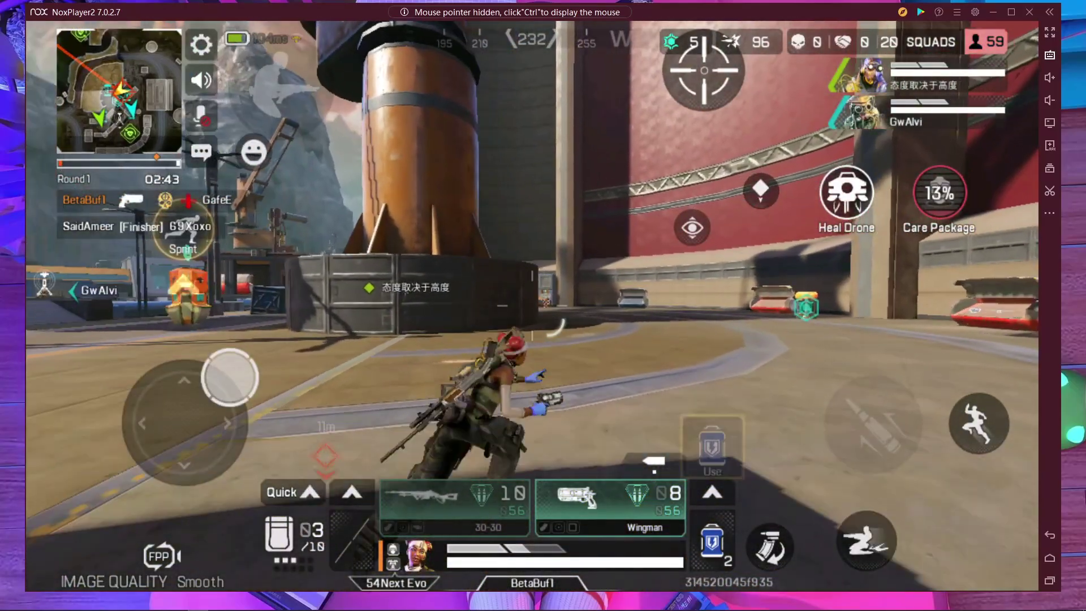
- Aim down the Wingman's sights, empty it at the enemy near the blue crates by the arena wall and start reloading
right_click(532, 306)
click(532, 306)
click(532, 306)
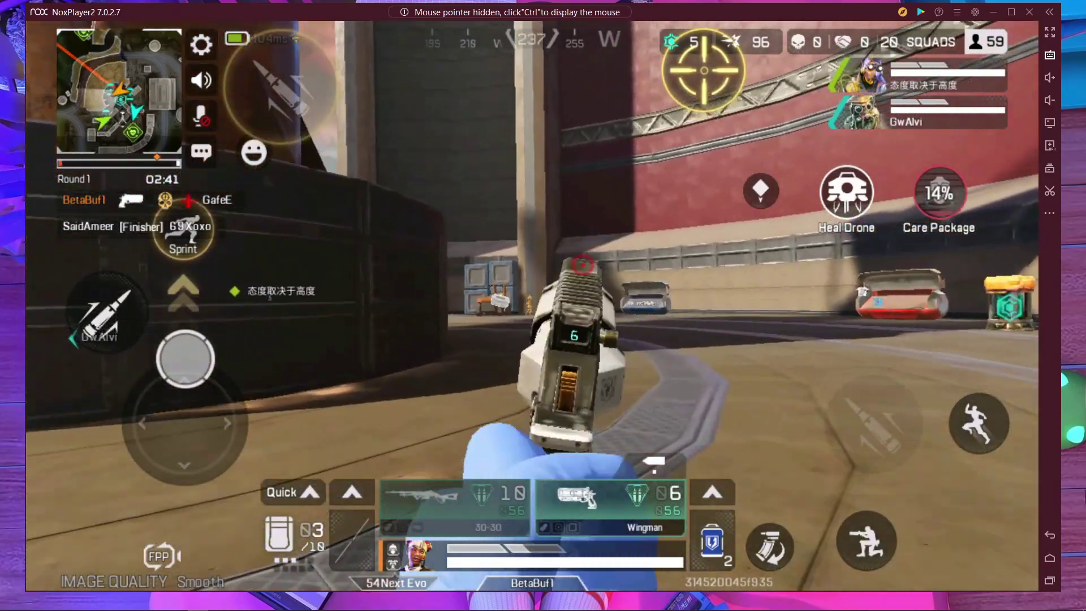
click(532, 306)
click(532, 306)
click(532, 306)
click(532, 306)
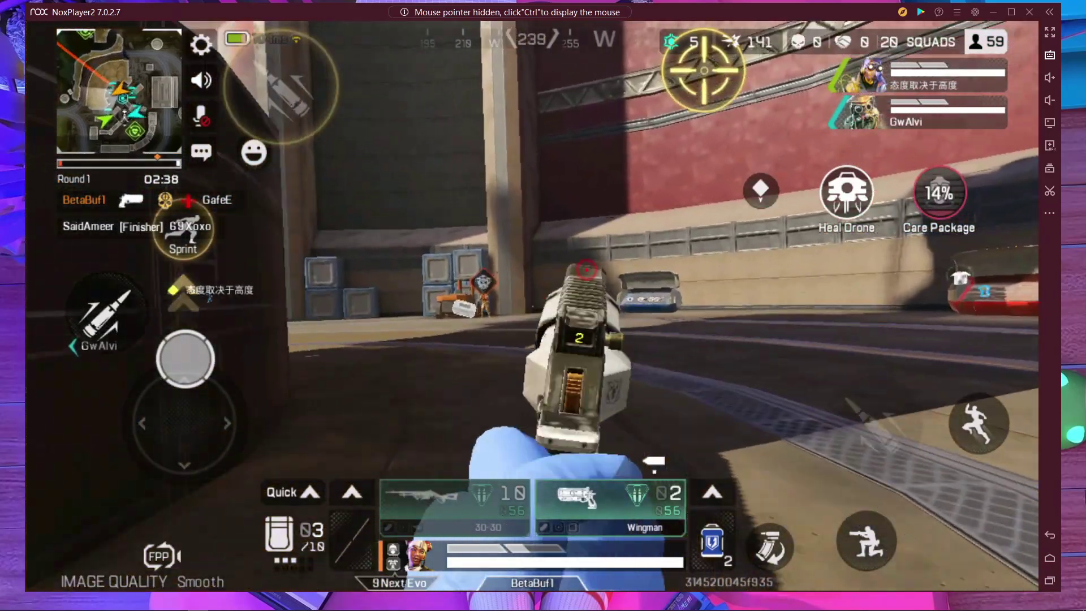
click(532, 306)
key(r)
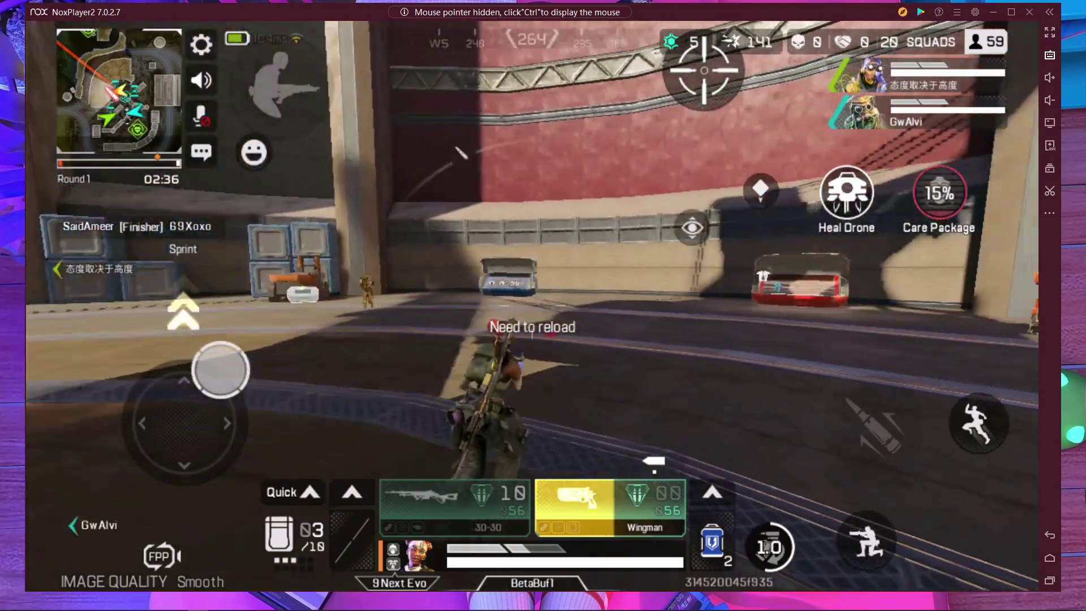
- Switch to the 30-30 and shoot the enemy in front of the open supply bins while strafing
key(1)
key(d)
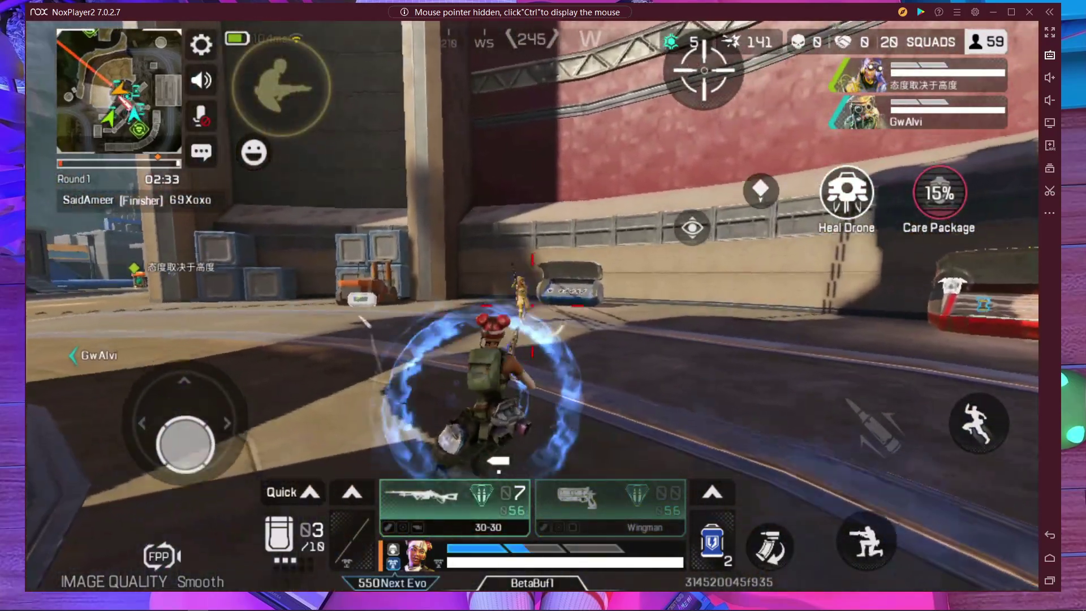
right_click(533, 306)
click(533, 306)
key(a)
key(w)
click(532, 306)
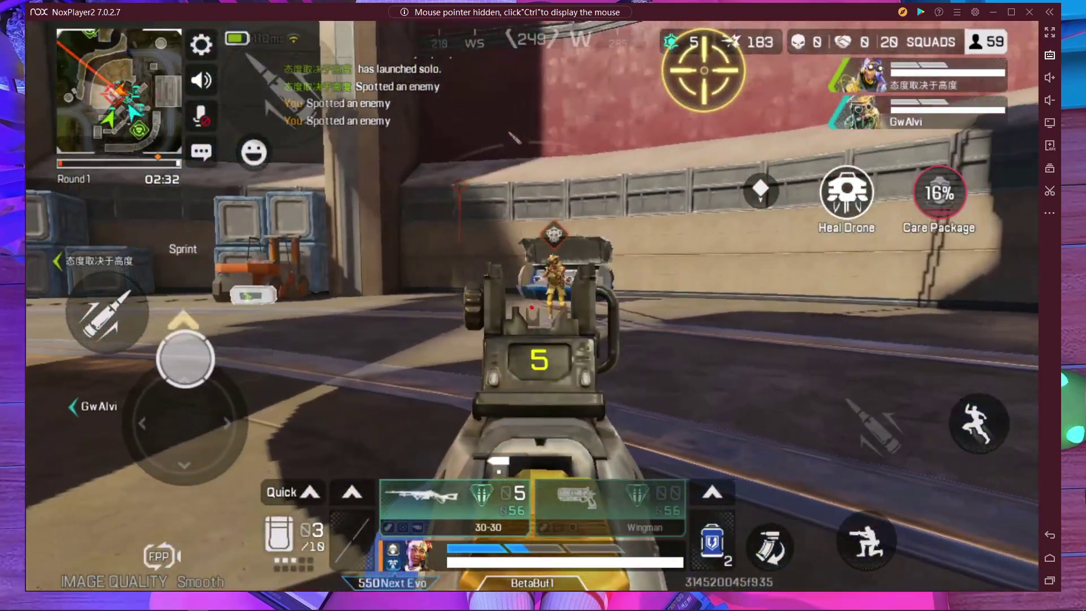
click(532, 306)
key(d)
click(533, 306)
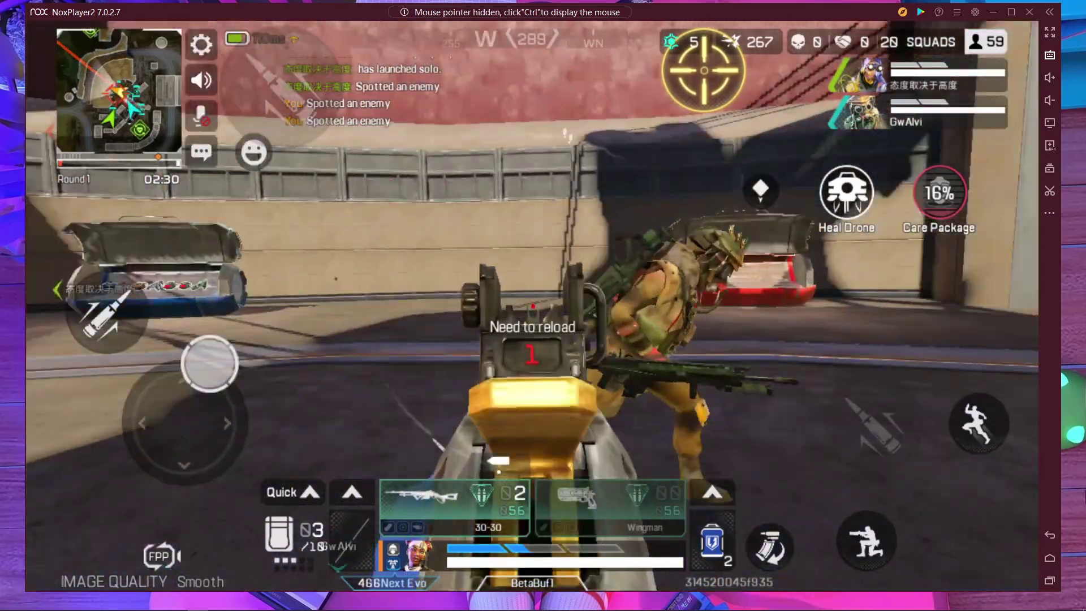
- Reload the 30-30 while sliding and jumping around the dark round base of the tower for cover
key(w)
key(r)
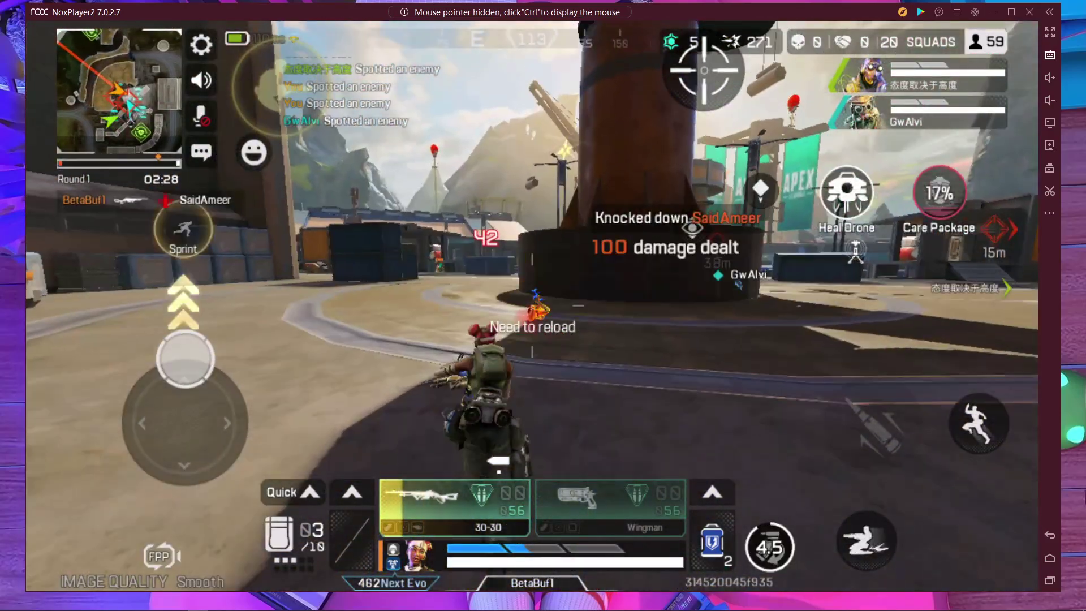
key(c)
key(a)
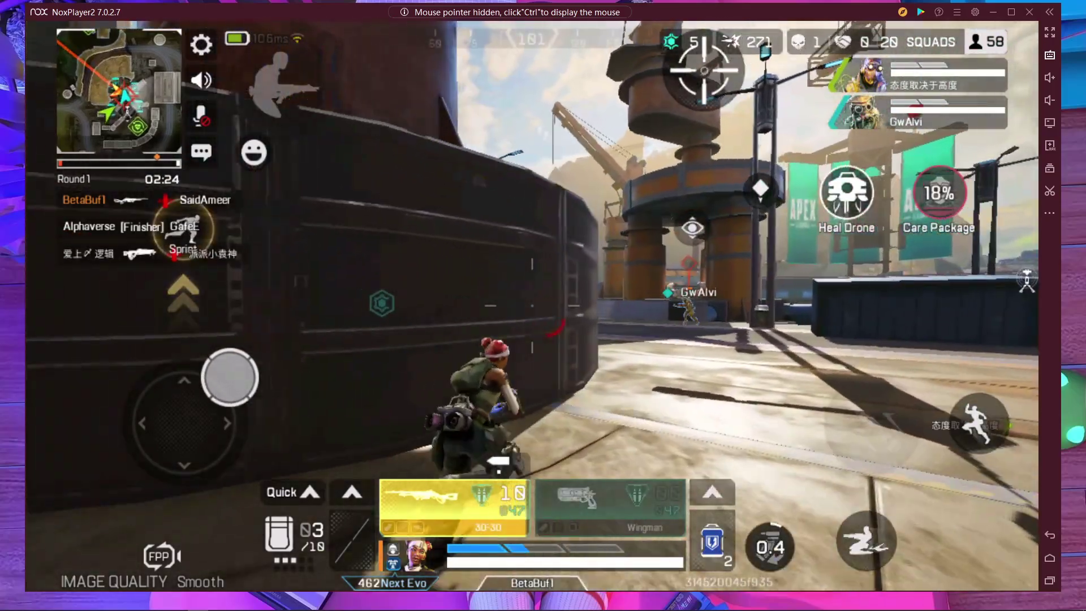
key(c)
key(space)
key(d)
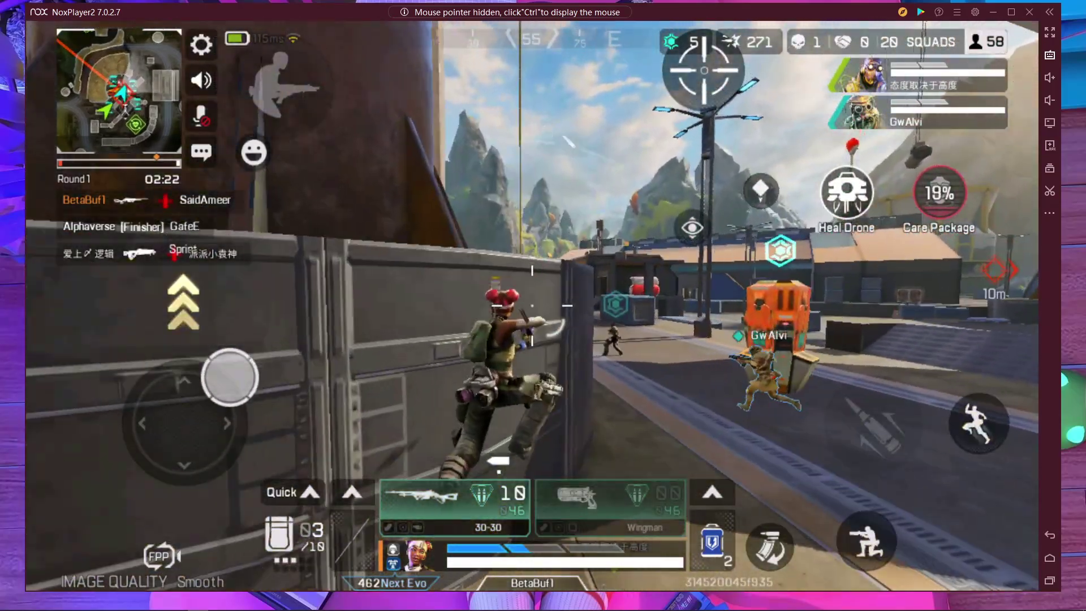
- Aim the 30-30 and fire at the enemies in the open area past the orange machine
right_click(533, 306)
click(532, 306)
click(532, 306)
right_click(533, 306)
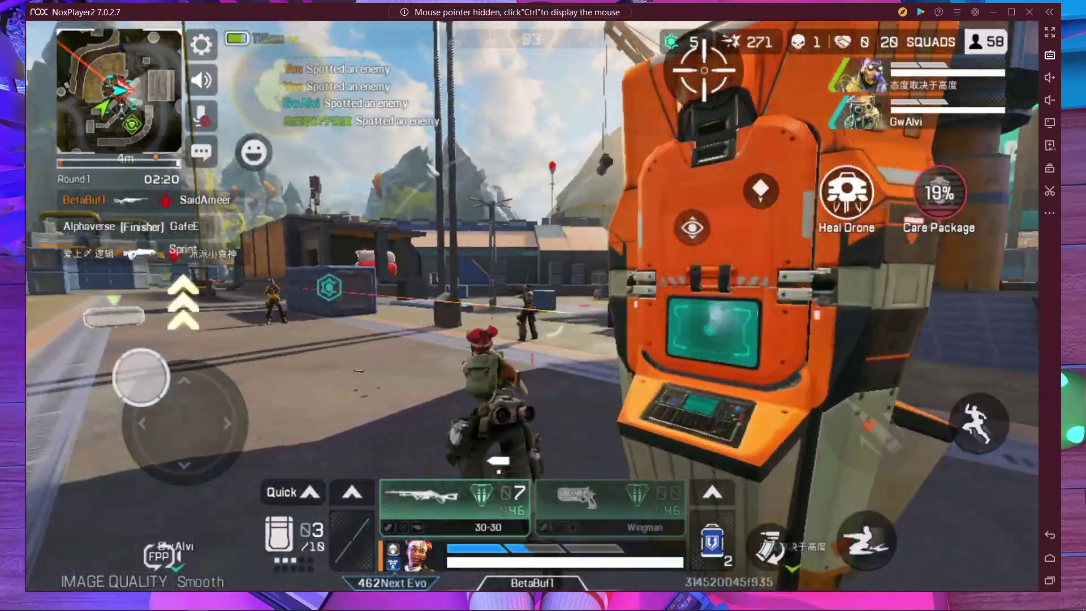
click(543, 305)
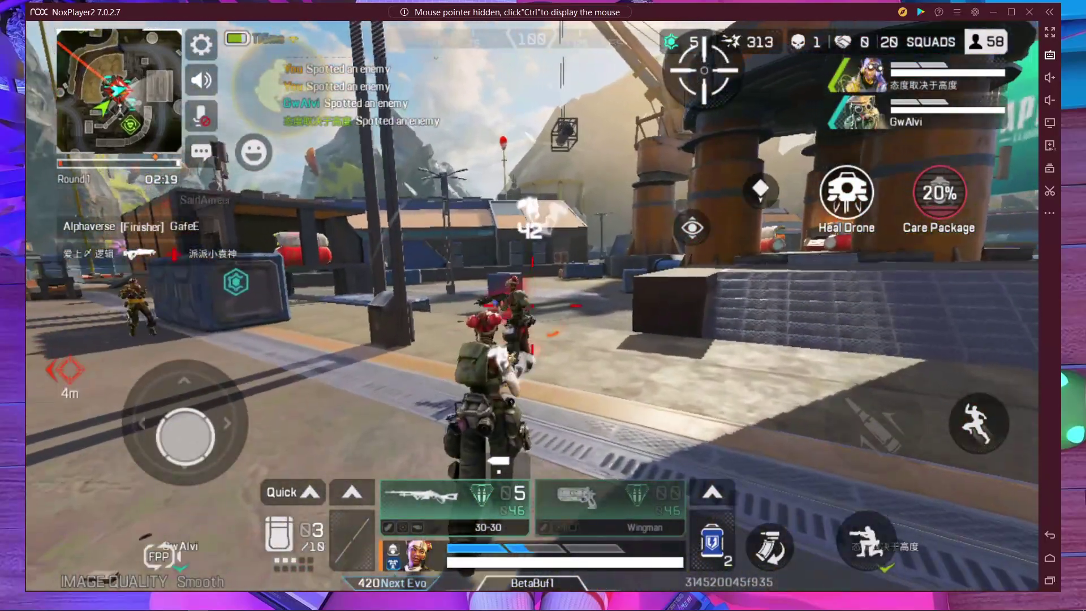